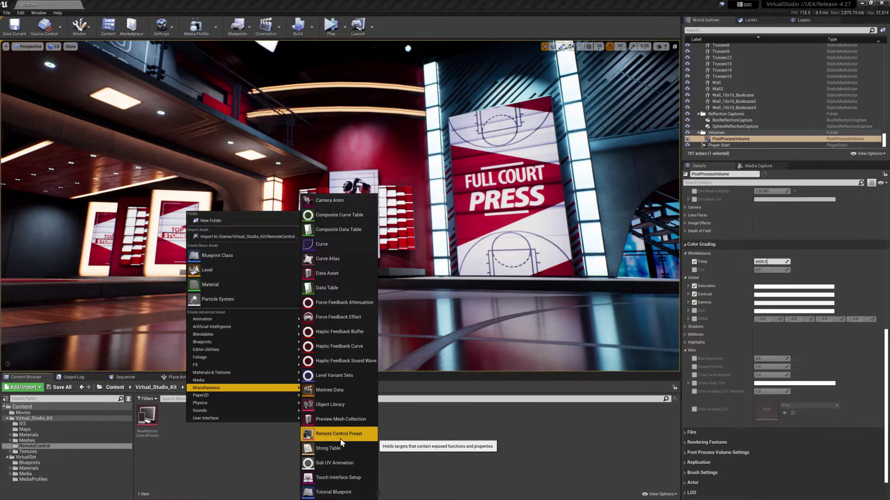
# Open the remote control preset's Control Panel and select the white-balance Temp property
pyautogui.click(244, 443)
pyautogui.doubleClick(149, 412)
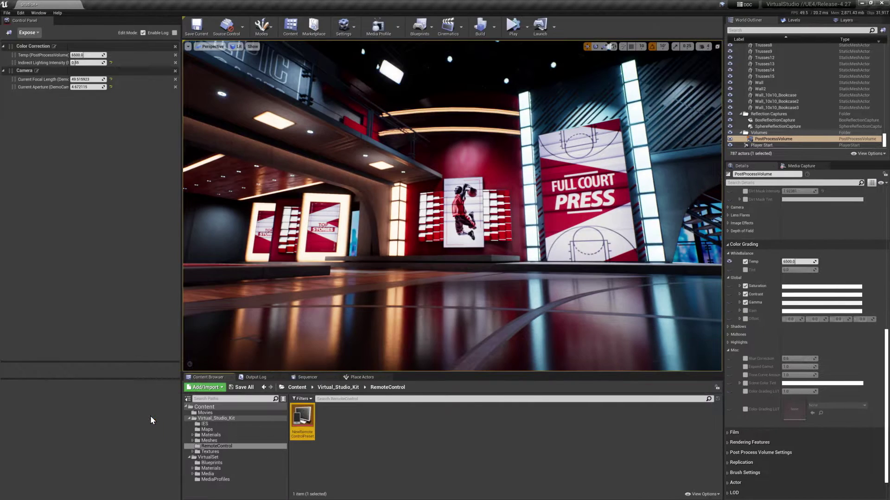
pyautogui.click(49, 56)
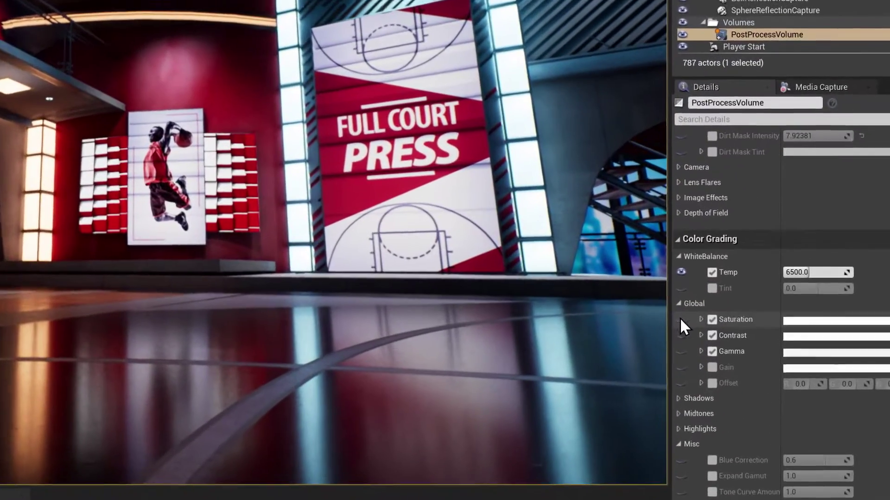
# Expose Saturation, Contrast and Gamma, then lower white-balance Temp to cool the studio blue
pyautogui.click(680, 319)
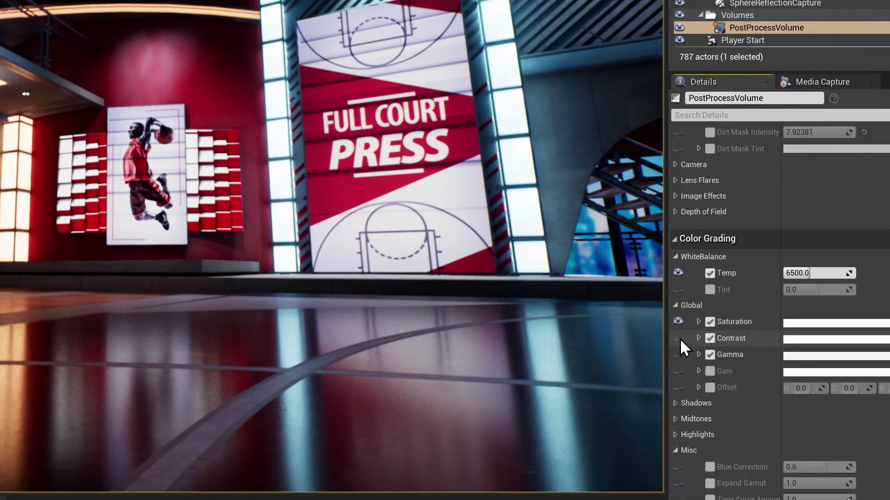
pyautogui.click(680, 336)
pyautogui.click(679, 351)
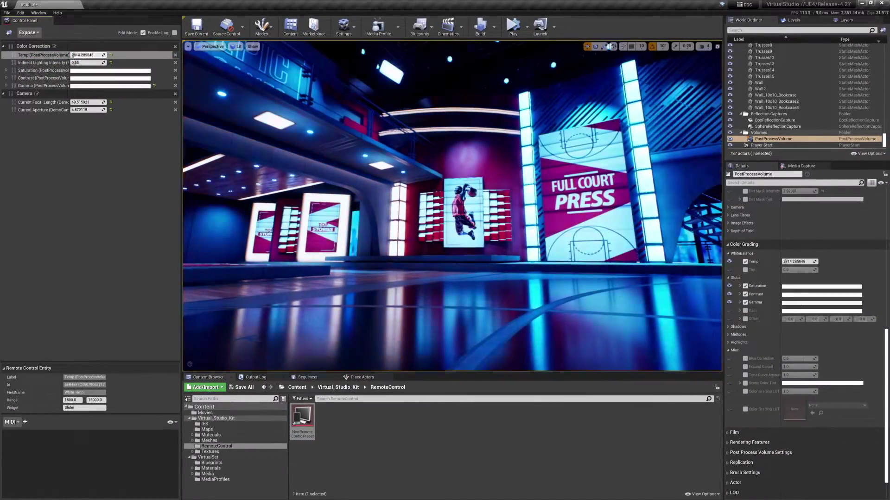
pyautogui.moveTo(63, 49); pyautogui.dragTo(78, 55)
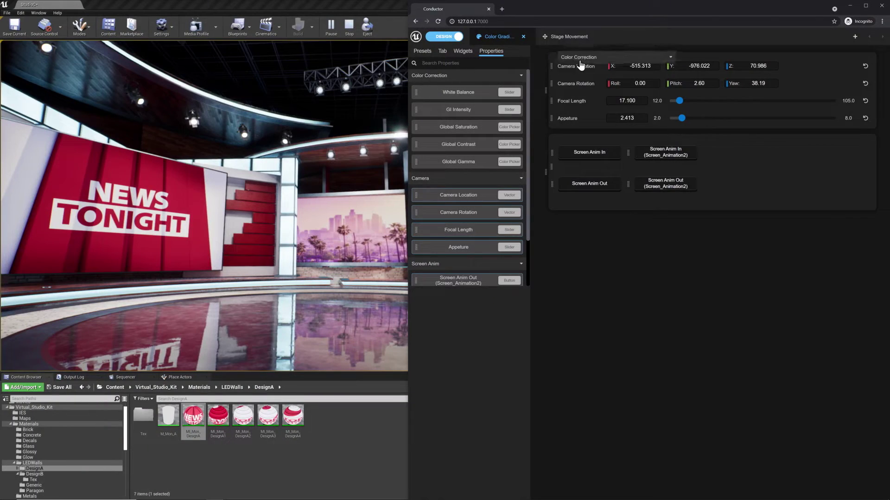
# Add the Color Correction group to the web layout and play Screen_Animation2's Screen Anim In
pyautogui.moveTo(598, 56); pyautogui.dragTo(598, 58)
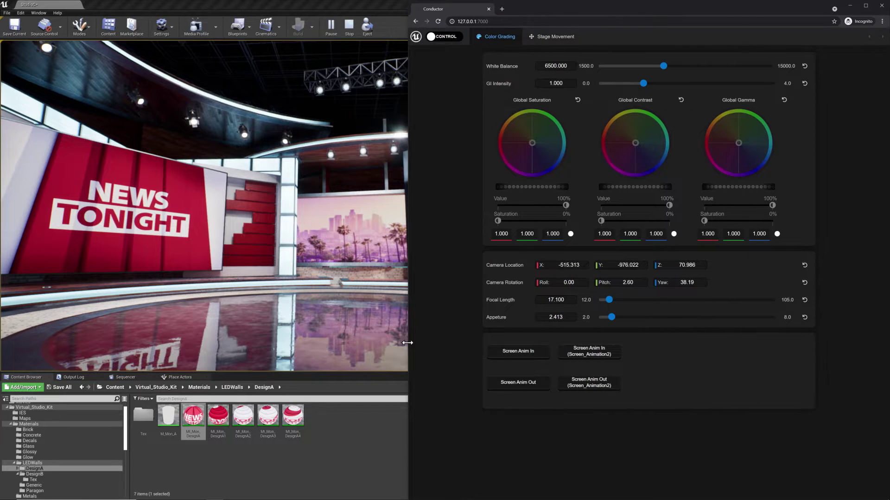
pyautogui.moveTo(407, 343); pyautogui.dragTo(529, 343)
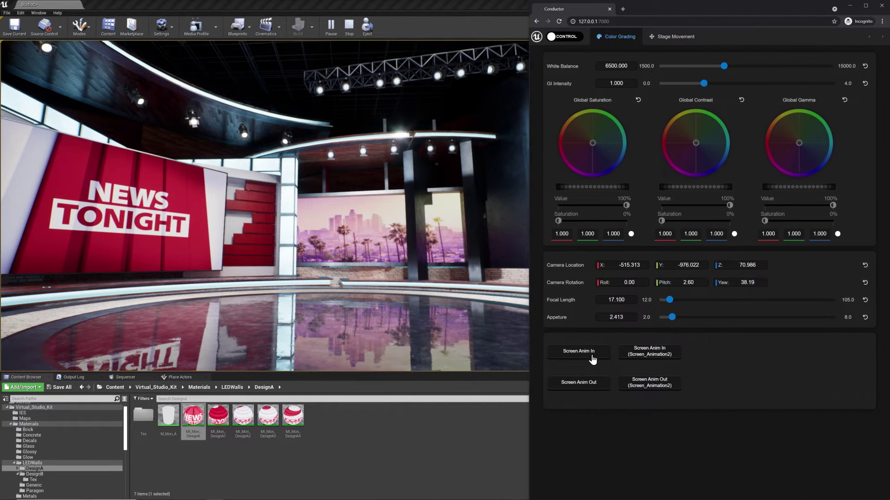
pyautogui.click(638, 359)
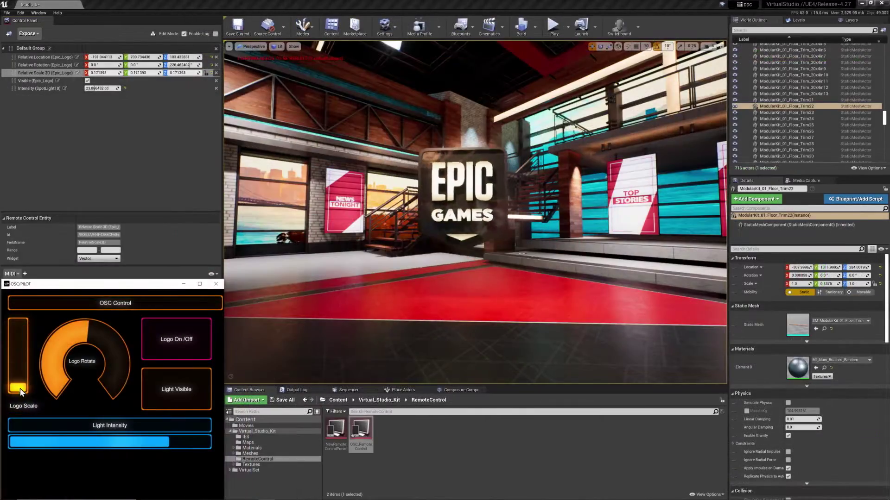
# Shrink the EPIC GAMES logo via Logo Scale, rotate it with Logo Rotate, then enlarge it
pyautogui.moveTo(29, 343); pyautogui.dragTo(28, 371)
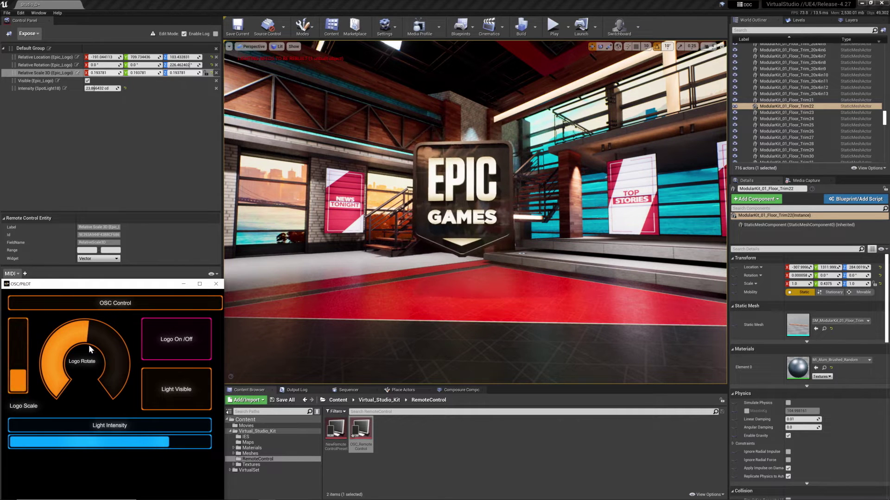
pyautogui.moveTo(90, 345); pyautogui.dragTo(61, 346)
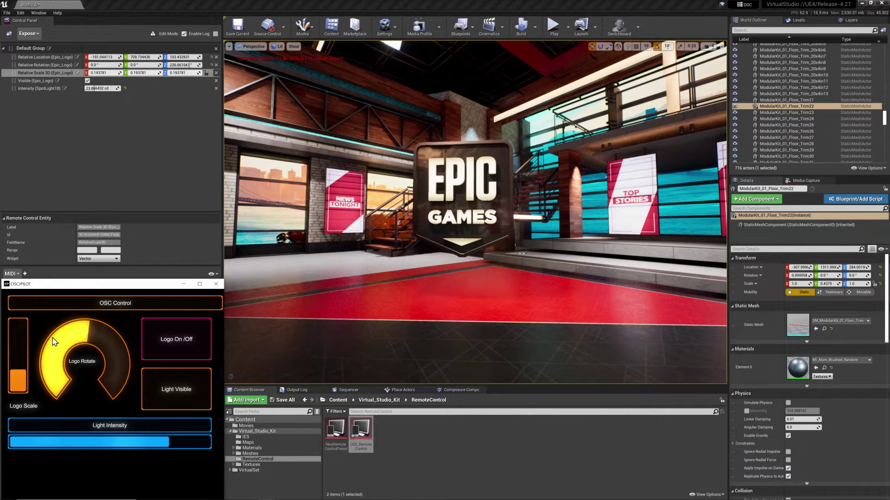
pyautogui.click(23, 367)
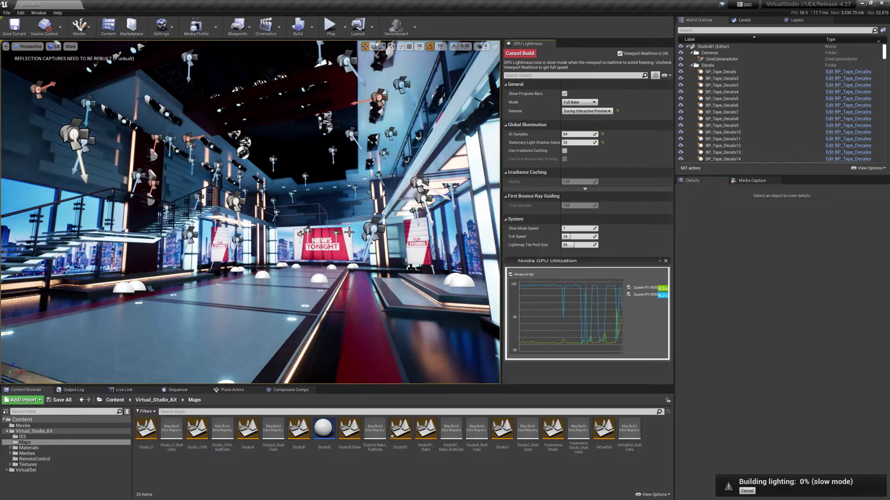
# Face the News Tonight screen and turn off Viewport Realtime during the bake, then back on
pyautogui.moveTo(481, 83); pyautogui.dragTo(417, 79, button='right')
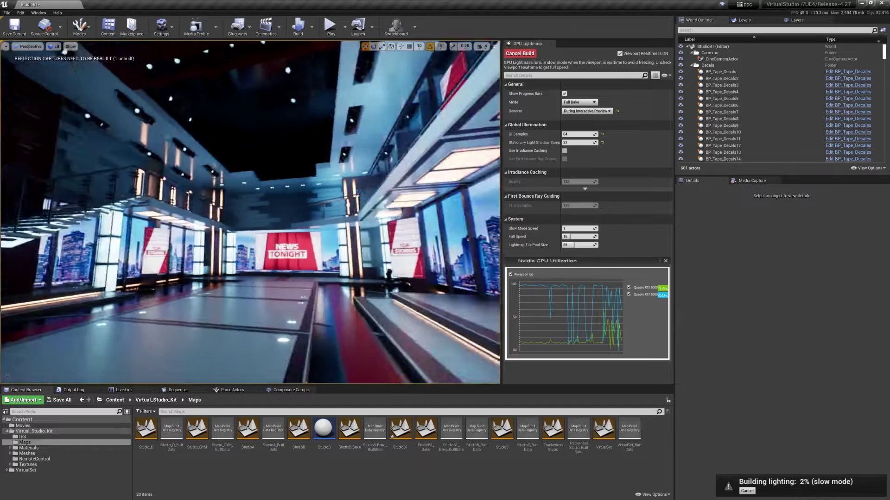
pyautogui.moveTo(341, 241); pyautogui.dragTo(341, 240, button='right')
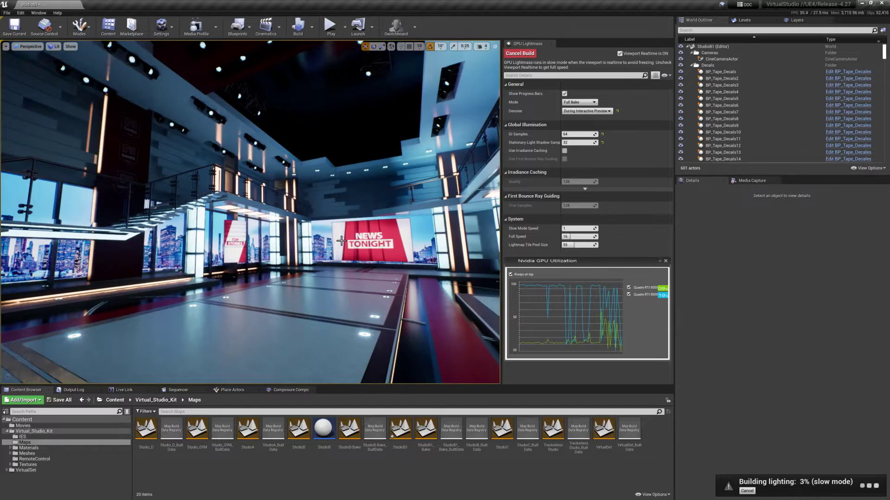
pyautogui.click(620, 54)
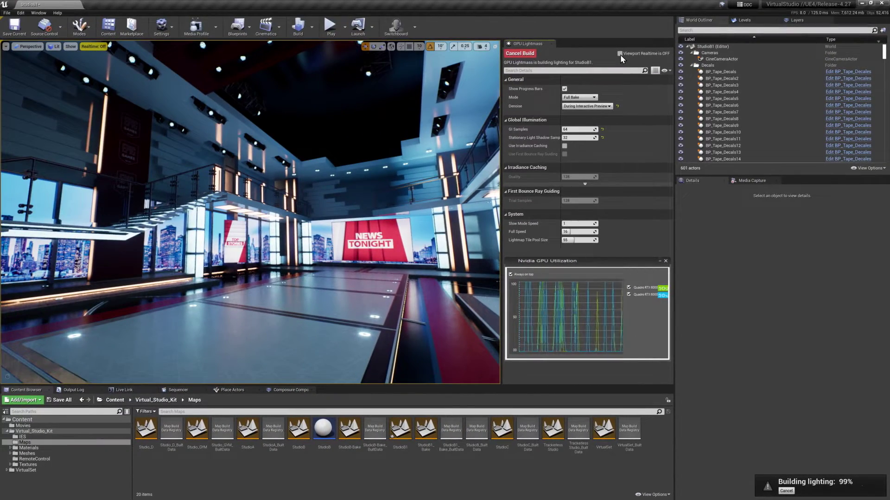
pyautogui.click(620, 53)
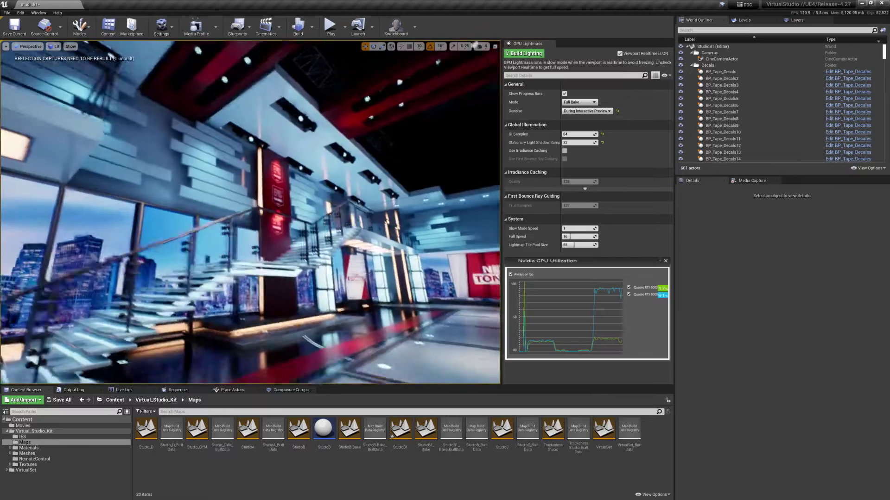